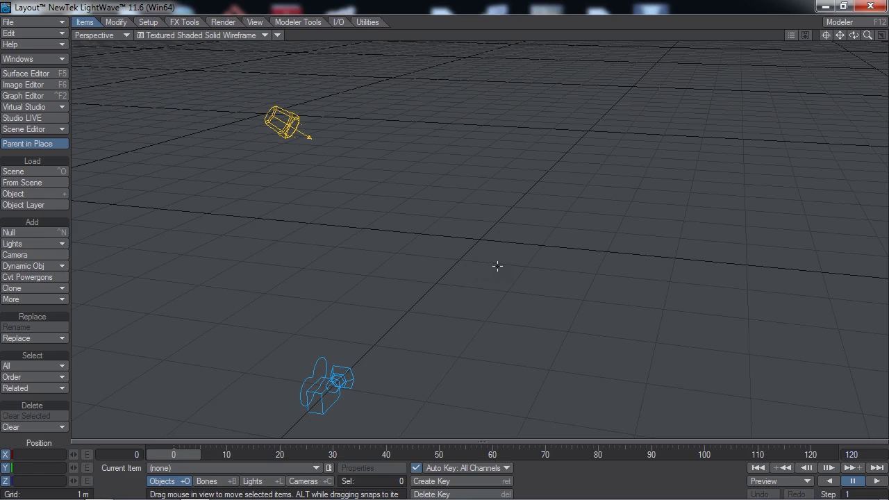
Open the Virtual Studio Device Manager and enable the Kinect For Windows manager.
click(45, 107)
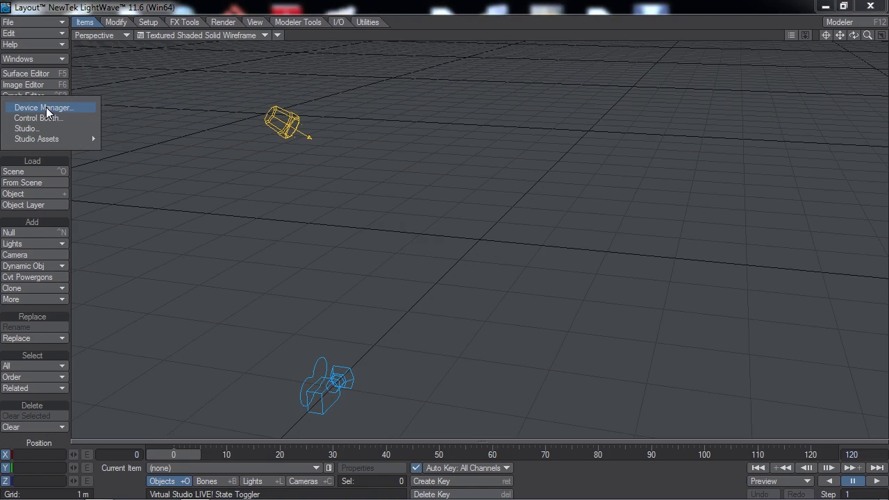
click(46, 107)
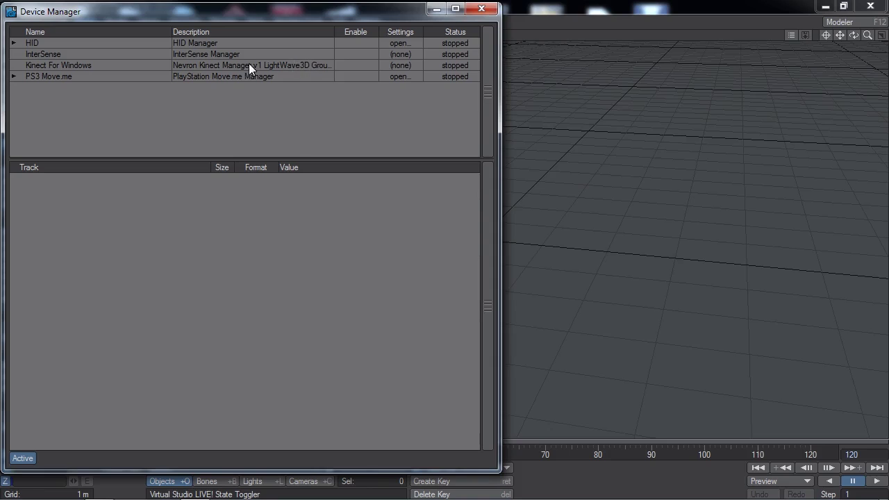
drag(173, 31, 154, 31)
click(349, 64)
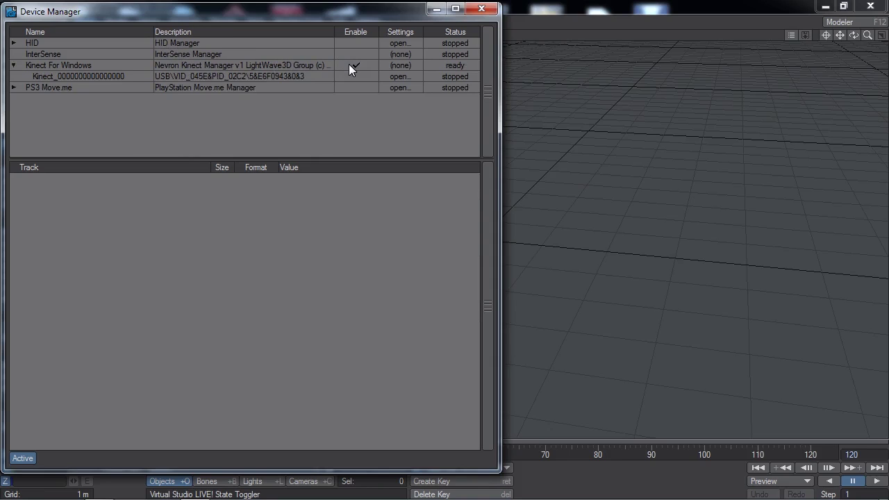
Rename the Kinect device listed beneath the Kinect For Windows manager as Kinect_A.
double_click(103, 75)
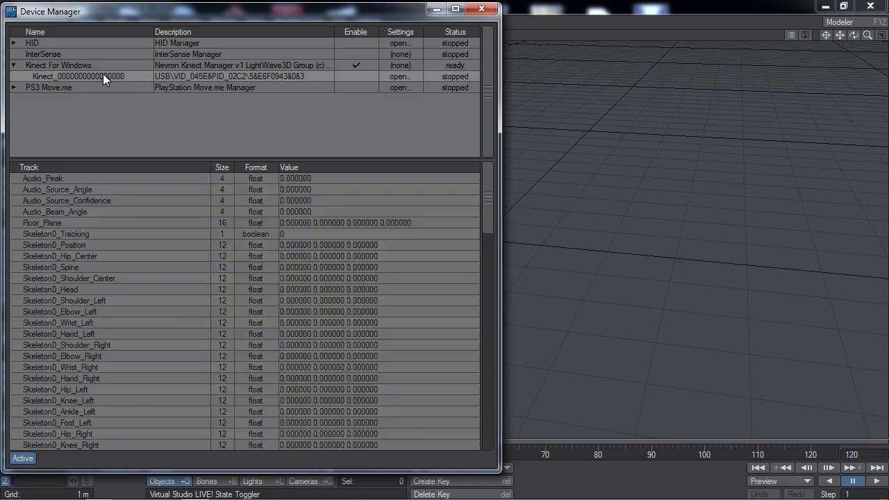
click(288, 111)
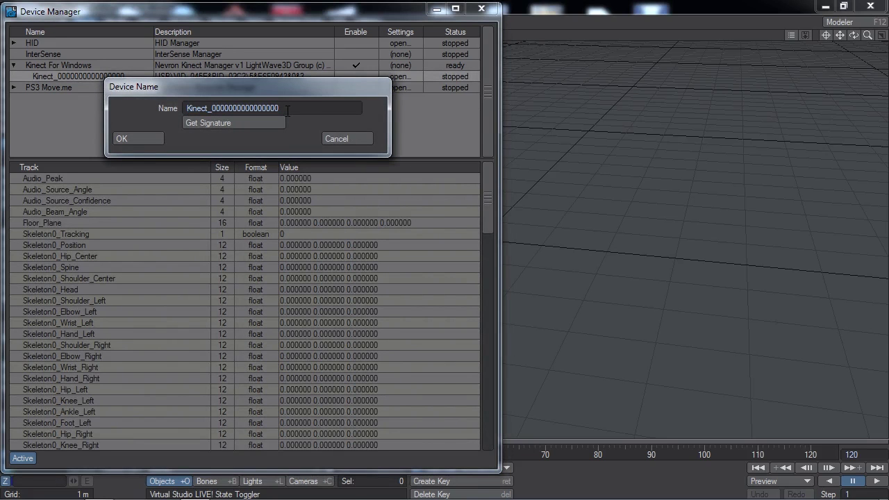
key(BackSpace)
key(BackSpace)
key(BackSpace)
key(BackSpace)
key(BackSpace)
key(BackSpace)
key(BackSpace)
key(BackSpace)
key(BackSpace)
key(BackSpace)
key(BackSpace)
key(BackSpace)
key(BackSpace)
key(BackSpace)
key(BackSpace)
key(BackSpace)
text(A)
click(143, 138)
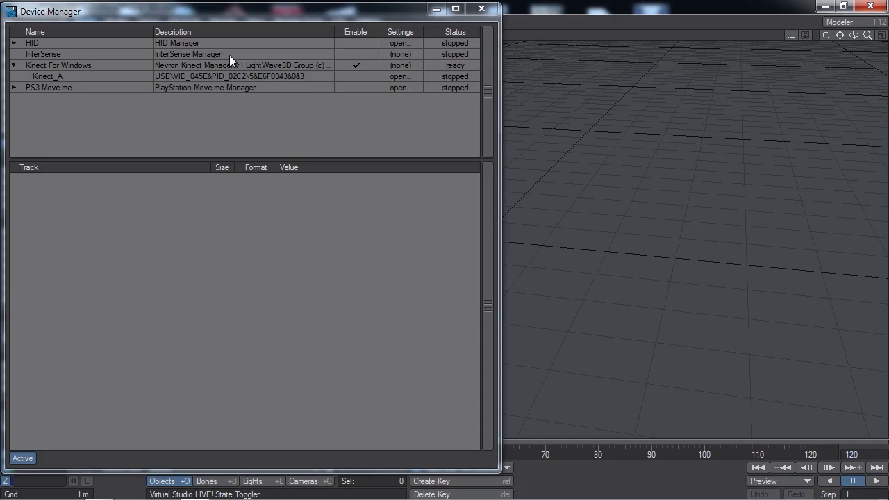
Enable the Kinect_A device and set its camera tilt to -9 in the device settings.
click(356, 77)
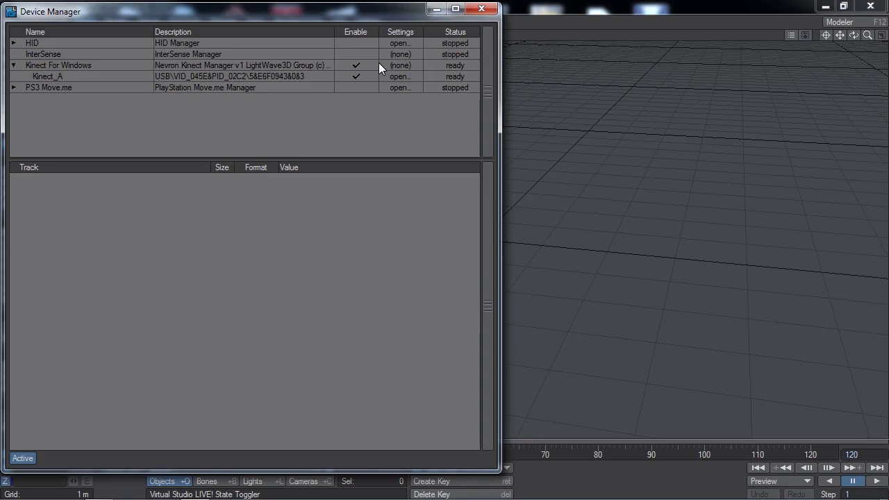
click(411, 77)
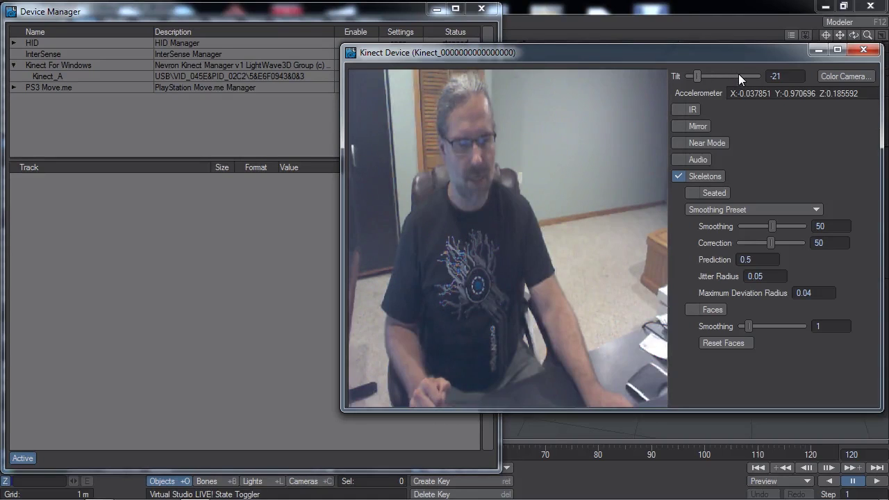
click(740, 75)
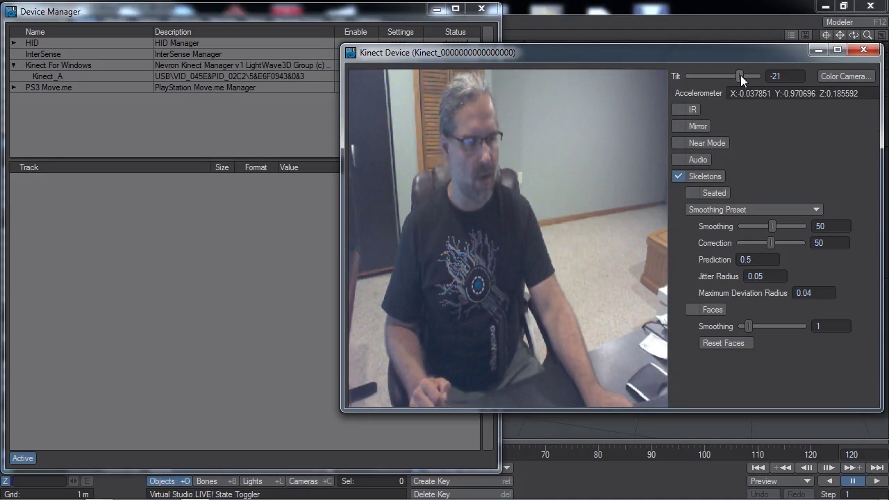
click(712, 77)
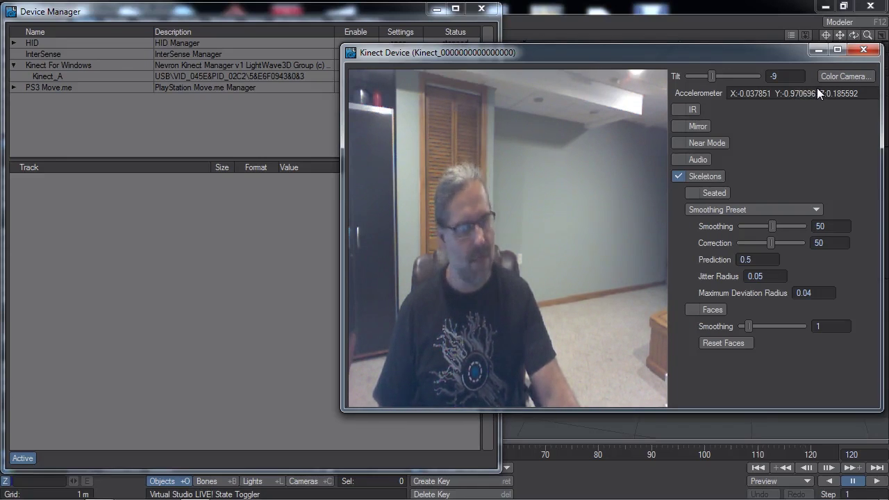
Try the Kinect's IR view with Mirror and Near Mode in turn, and return to the plain color view.
click(688, 110)
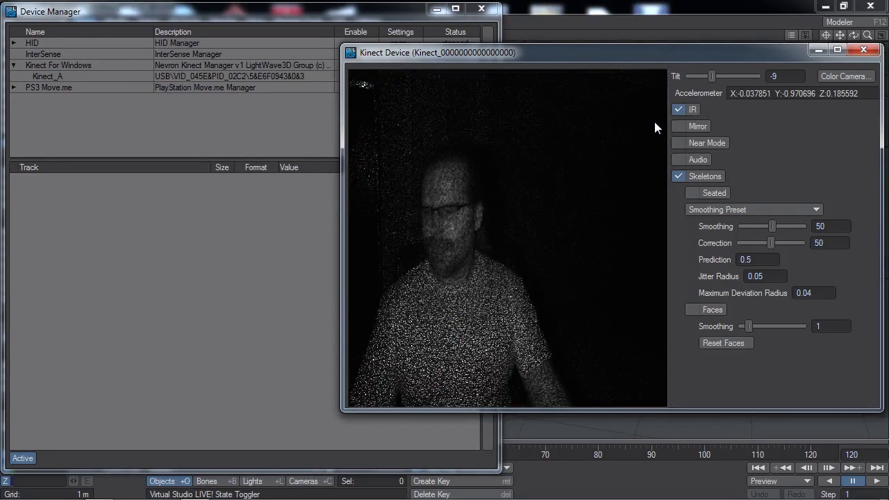
click(697, 126)
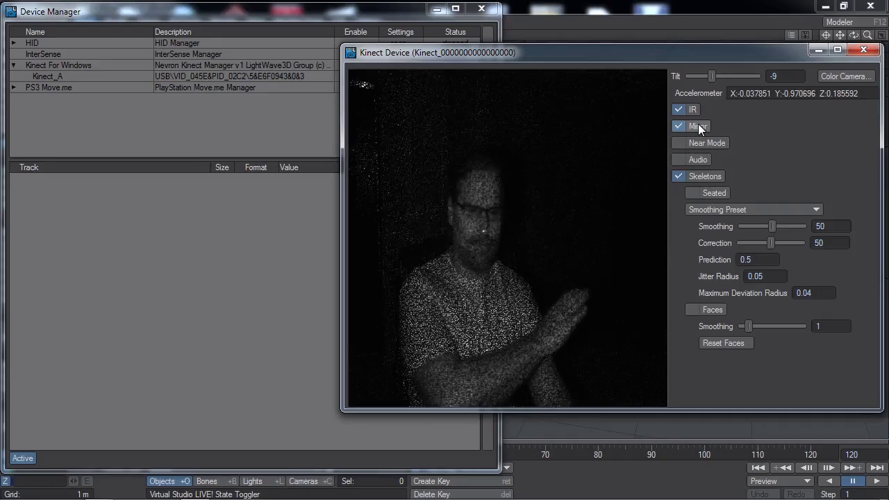
click(698, 126)
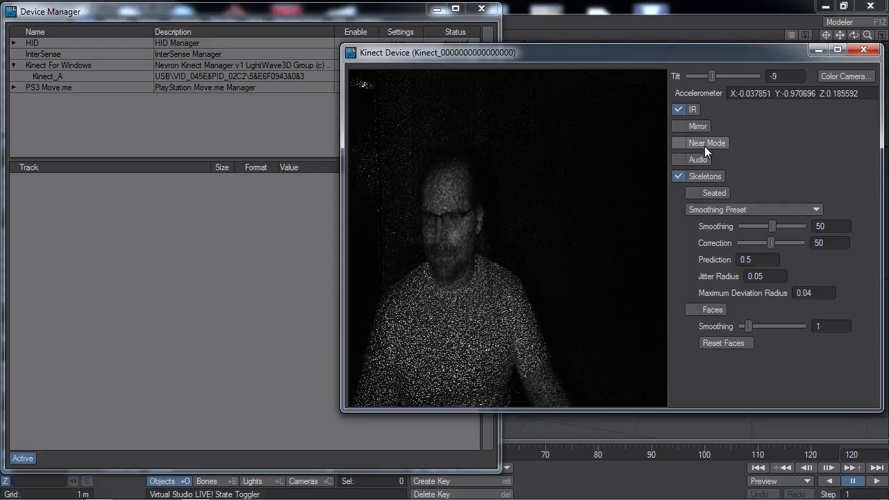
click(704, 146)
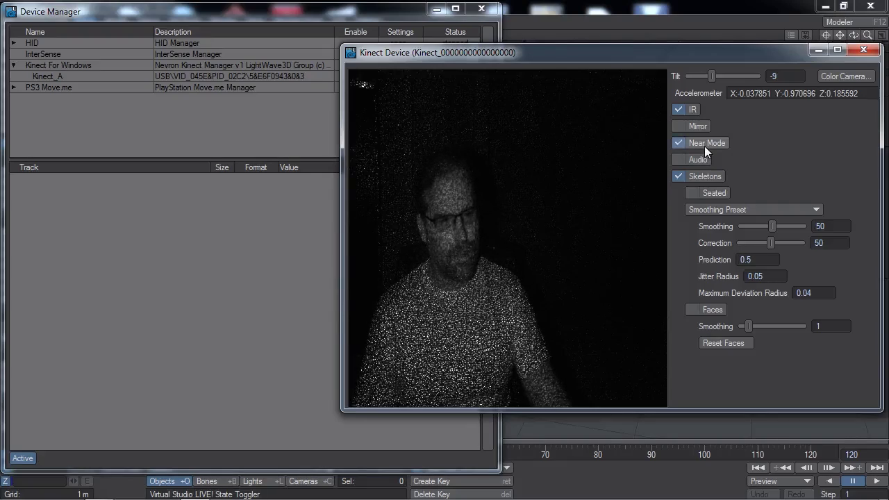
click(705, 143)
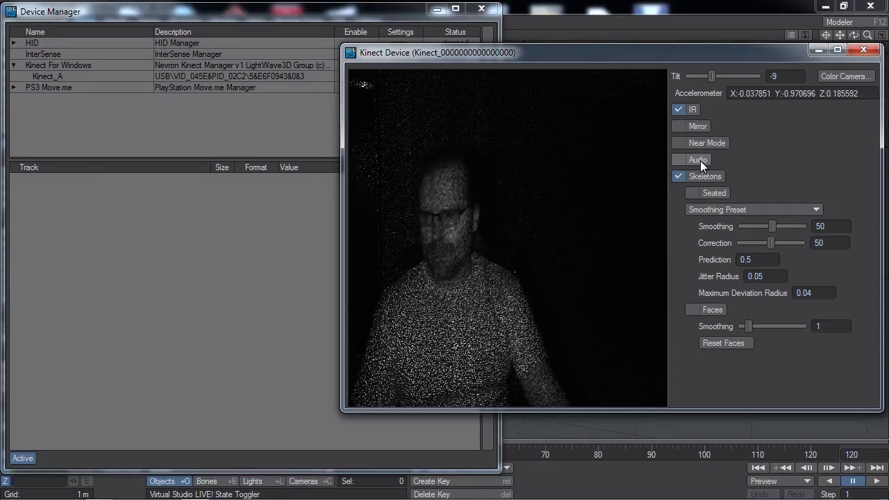
click(687, 111)
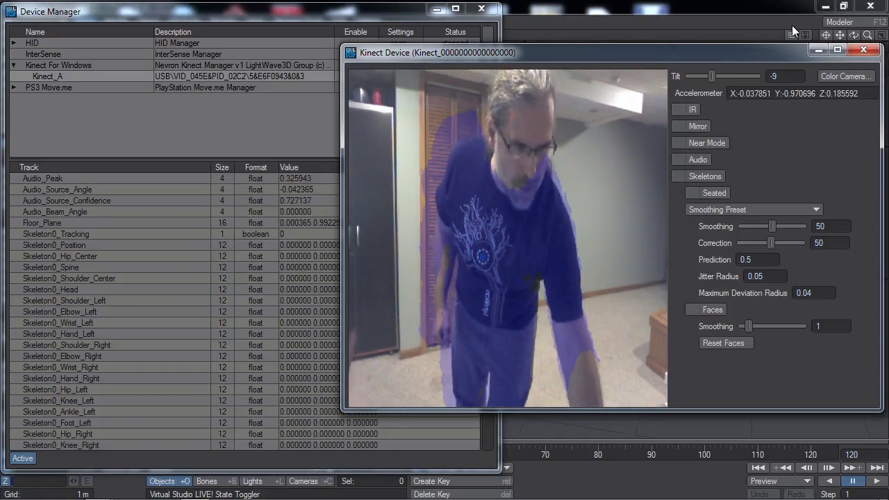
Try manual color camera settings with white balance 4871, hue 2200, contrast 183, saturation 200, gamma 123 and sharpness 76, and restore Auto White Balance.
click(834, 76)
drag(709, 112, 765, 109)
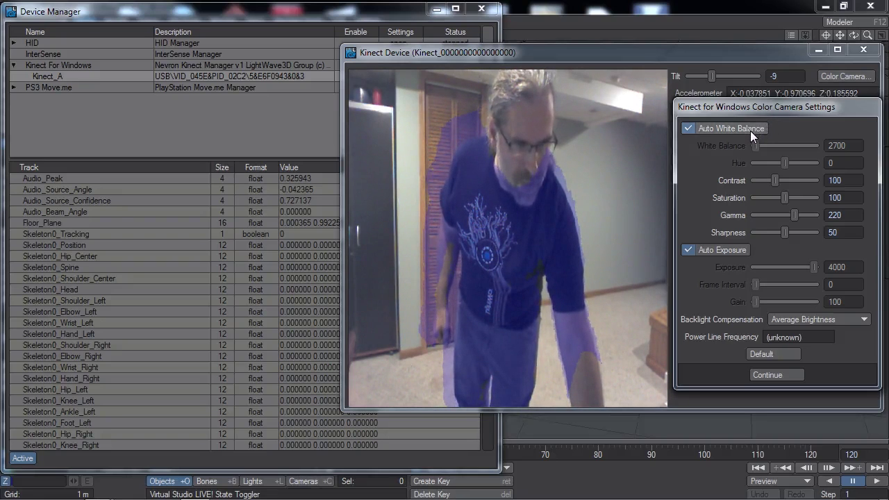
click(750, 130)
drag(790, 146, 820, 199)
drag(763, 215, 754, 232)
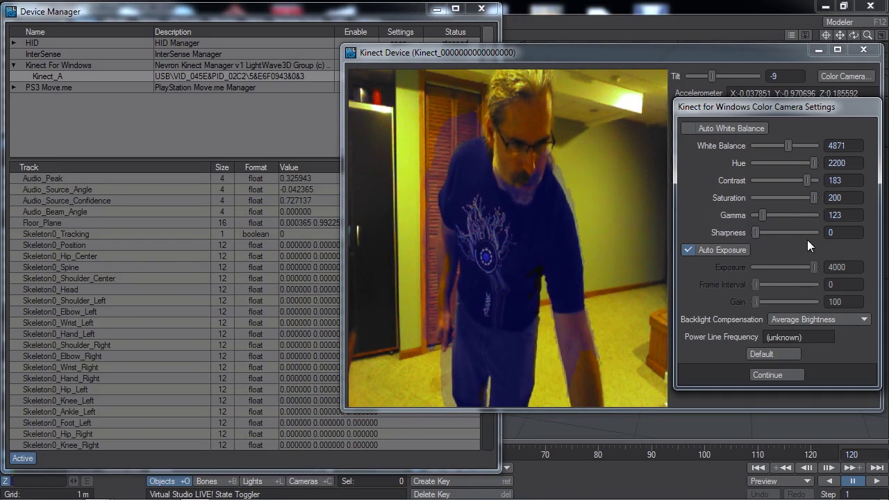
drag(816, 233, 800, 232)
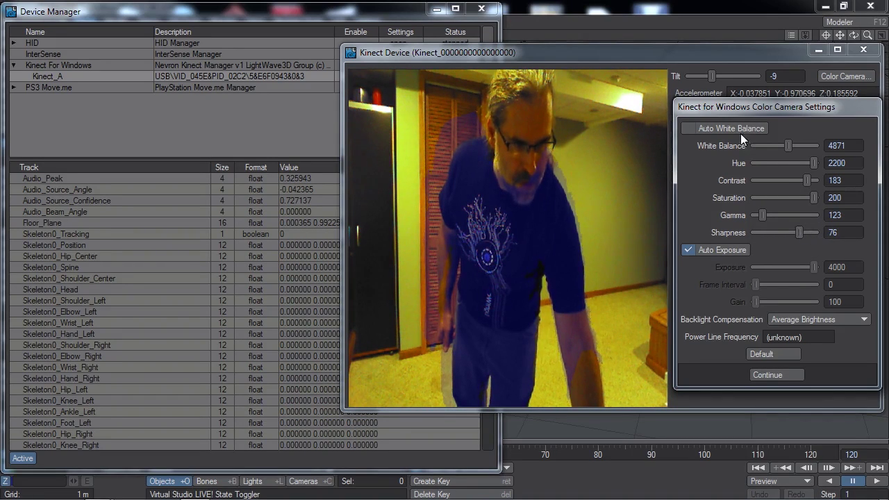
click(736, 128)
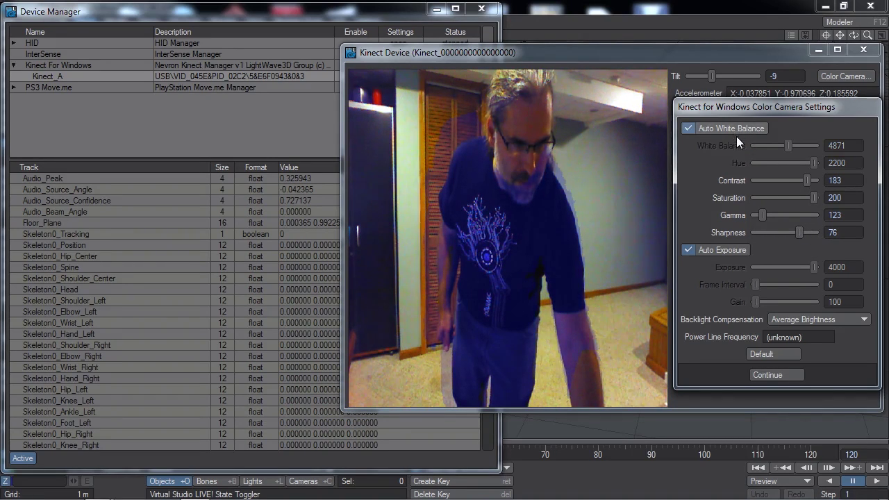
Try manual exposure 810, frame interval 1857 and gain 653, and reset the color camera settings to their defaults.
click(731, 250)
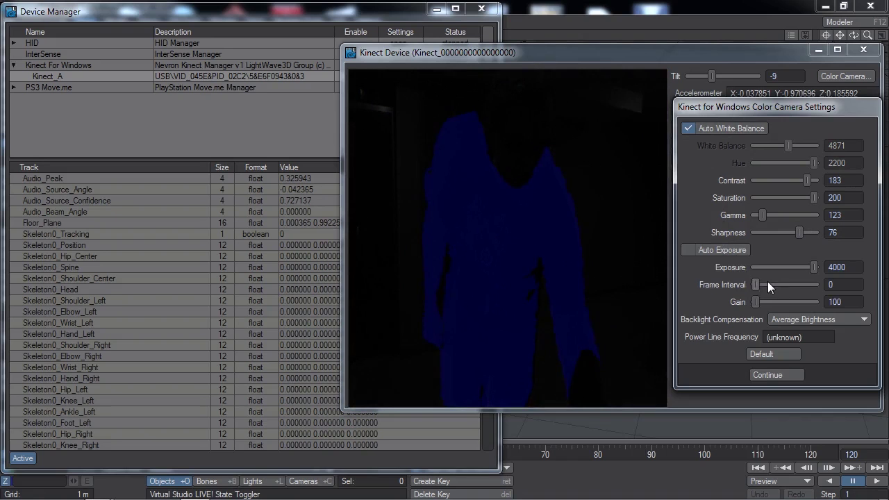
drag(753, 267, 767, 267)
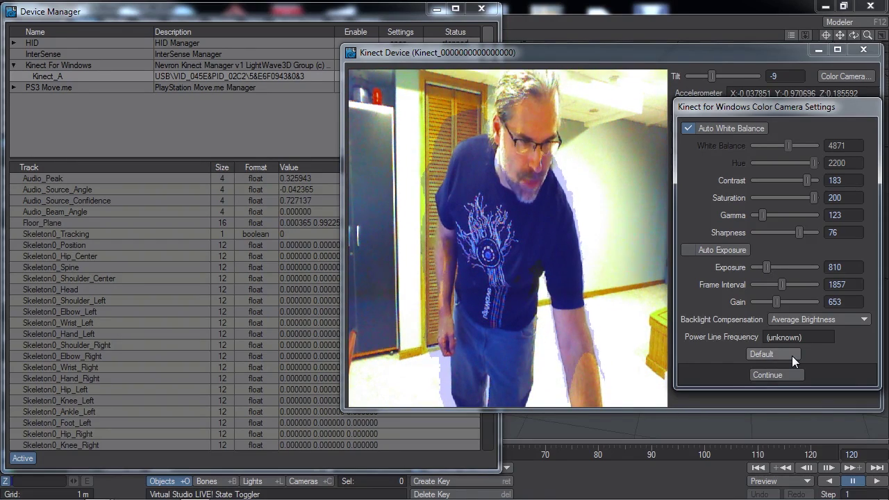
click(792, 356)
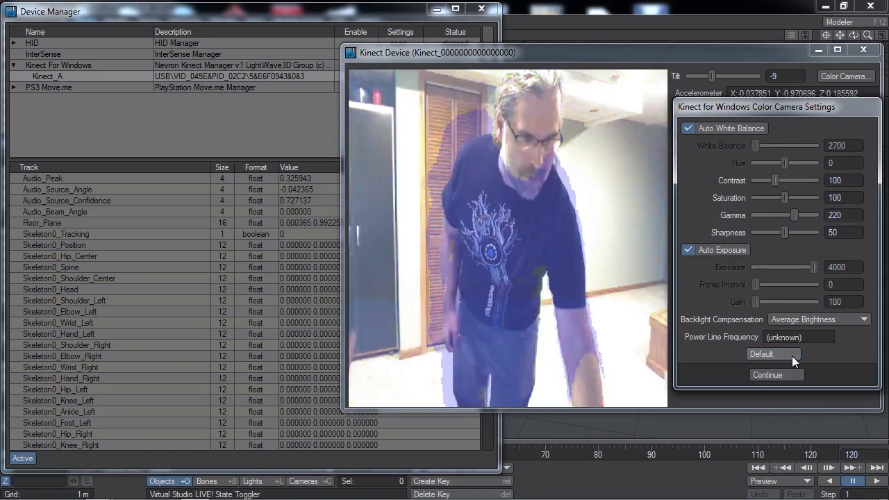
click(786, 377)
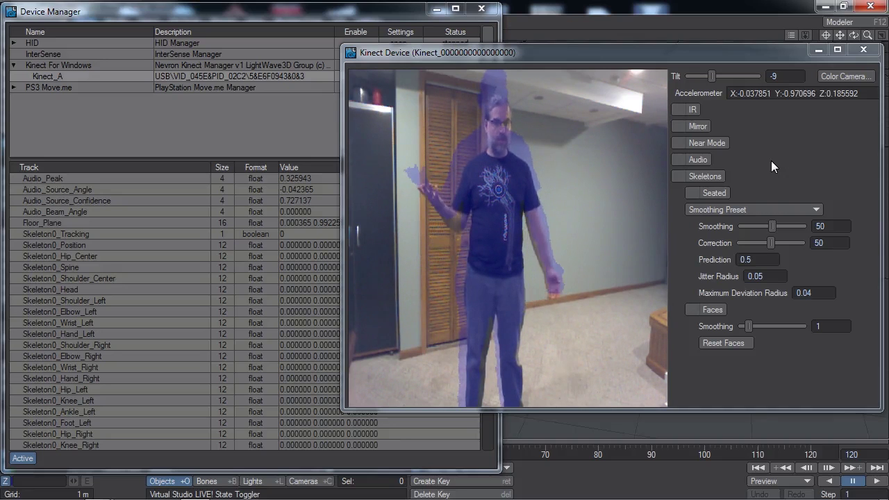
Turn on skeleton tracking for the Kinect device with Seated mode enabled.
click(713, 193)
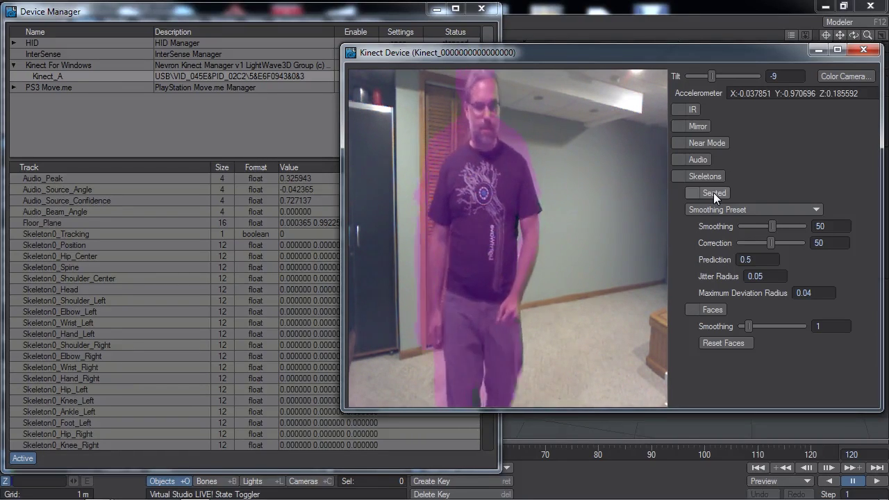
click(714, 176)
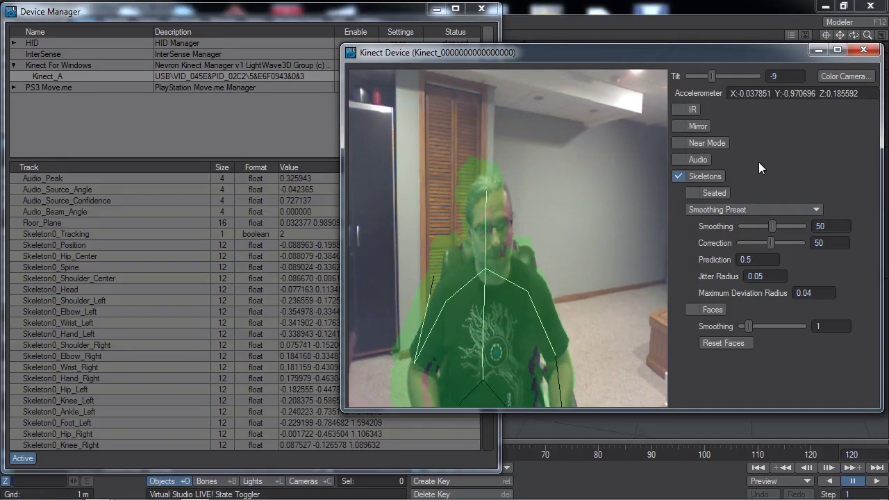
click(718, 192)
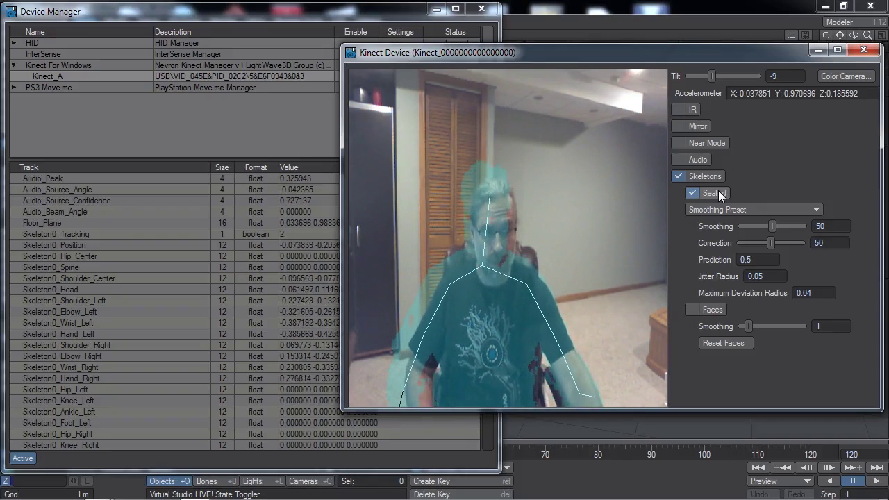
Apply the Unfiltered smoothing preset to the skeleton tracking and turn off Seated mode.
click(781, 212)
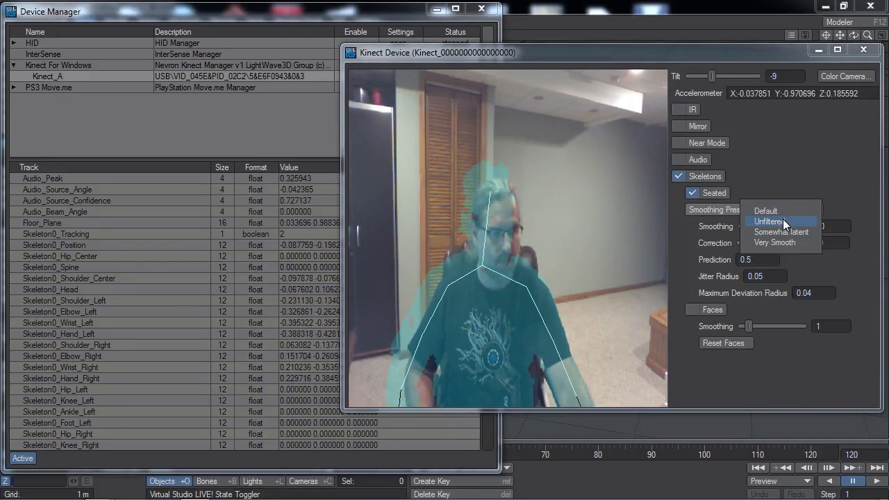
click(784, 221)
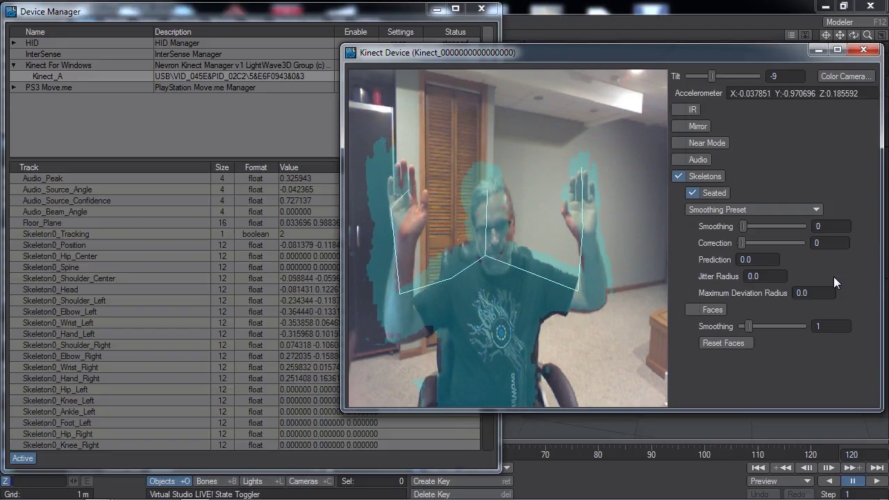
click(714, 193)
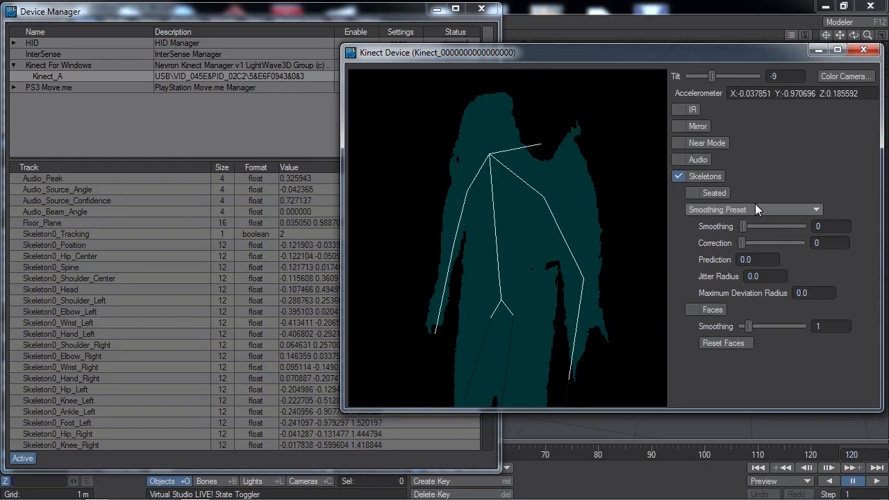
Try the Very Smooth preset on the full-body skeleton and switch the smoothing back to Unfiltered.
click(755, 207)
click(750, 240)
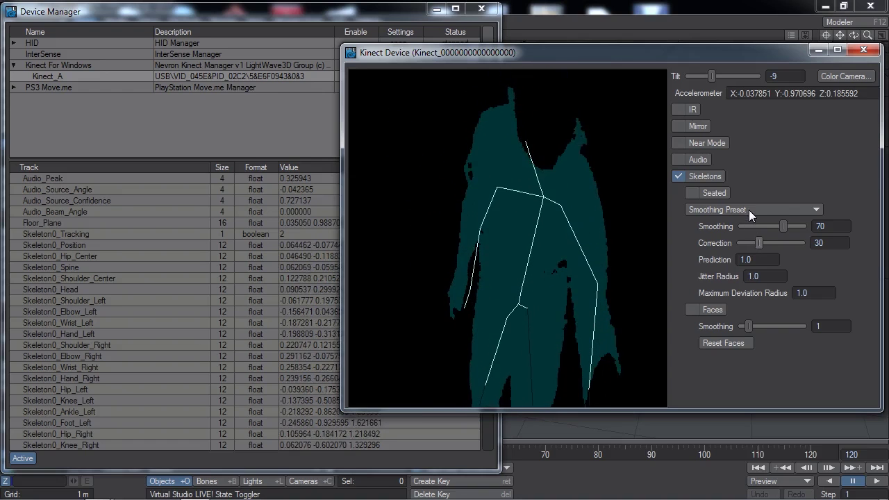
click(749, 210)
click(754, 221)
Apply the Default smoothing preset to the skeleton and turn on Faces tracking.
click(753, 206)
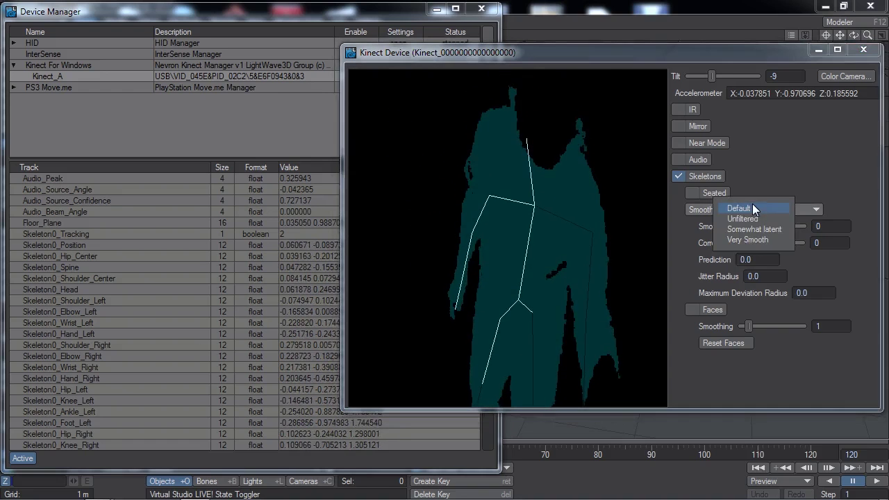
click(752, 206)
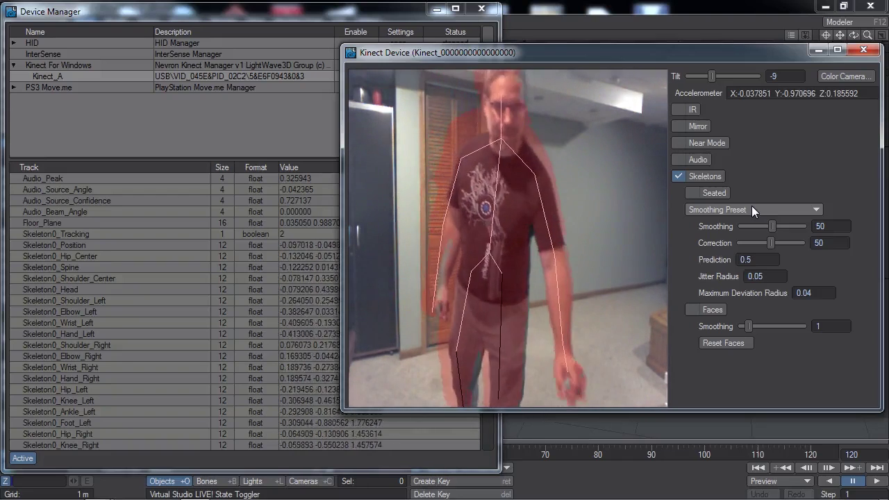
click(692, 310)
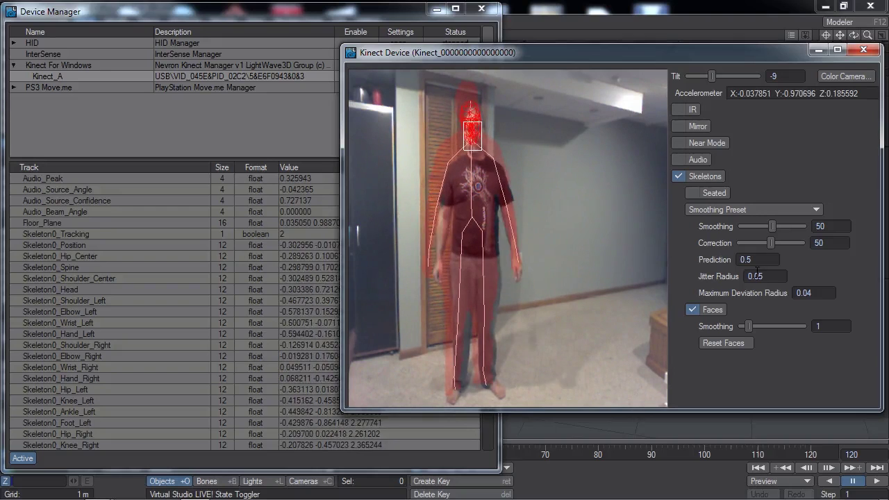
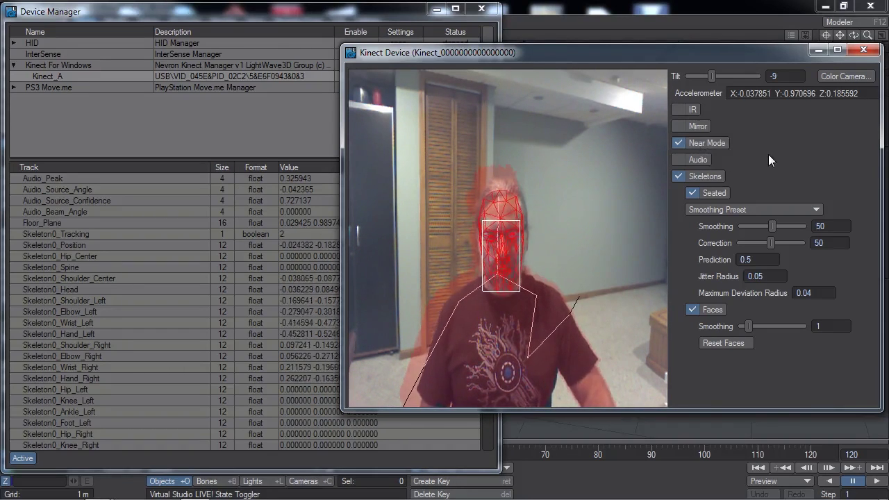
Try face-tracking smoothing values of 8 and 0, set the smoothing to 2, and reset the tracked faces.
drag(770, 326, 783, 329)
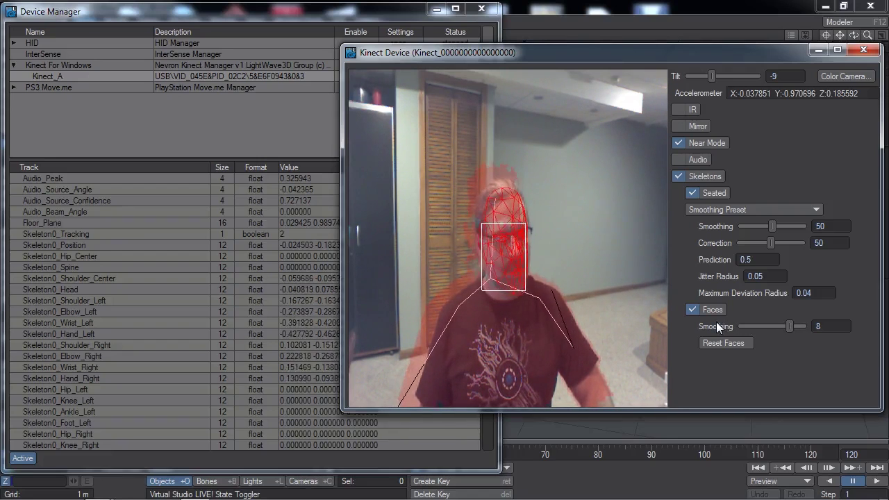
click(751, 327)
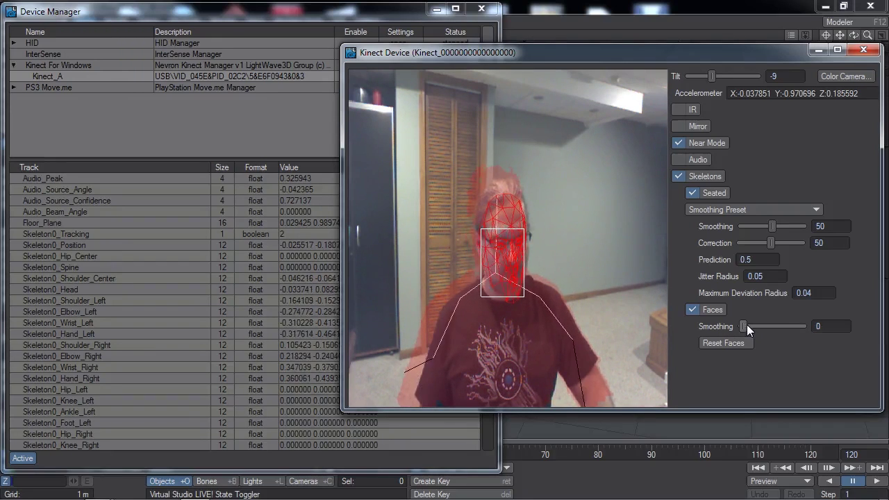
drag(751, 326, 754, 328)
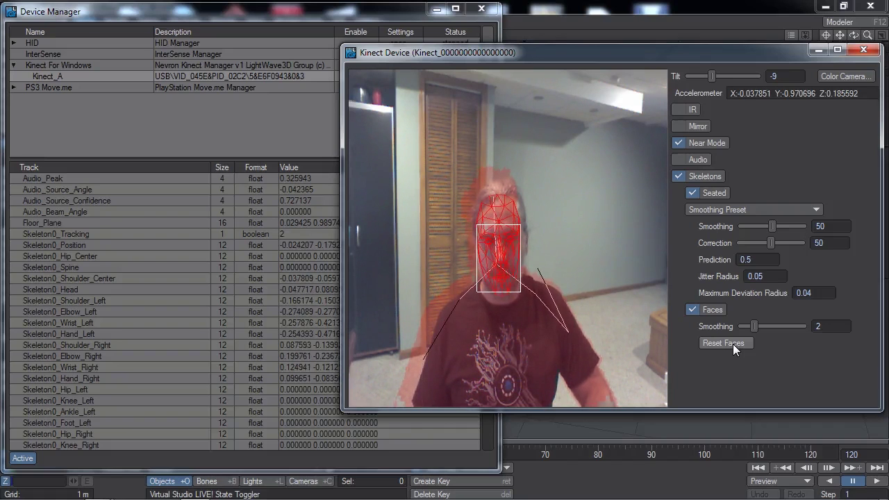
click(733, 344)
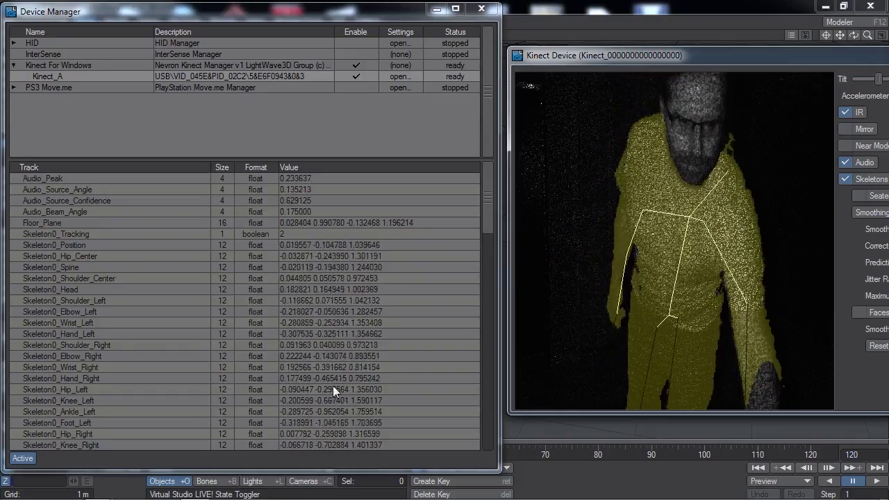
Turn on Faces tracking and review the face pose, AnimationUnit and ShapeUnit tracks of Skeleton0 down through the rest of the track list.
drag(487, 228, 490, 288)
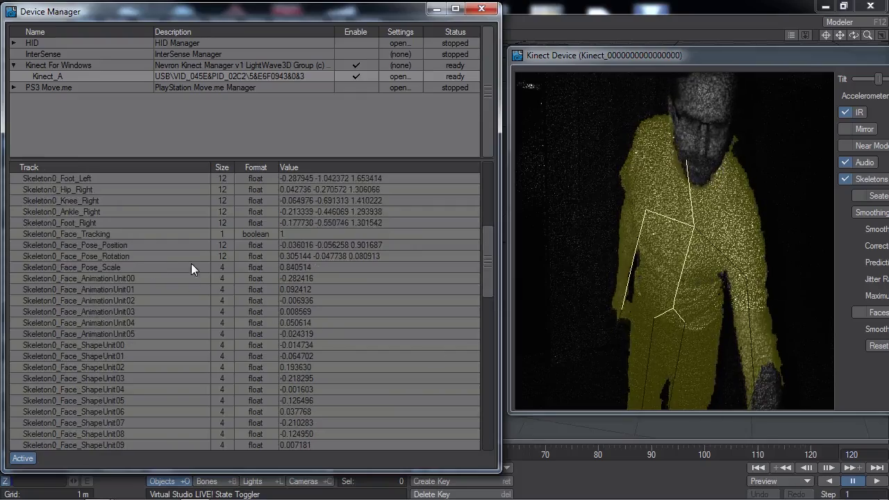
click(860, 312)
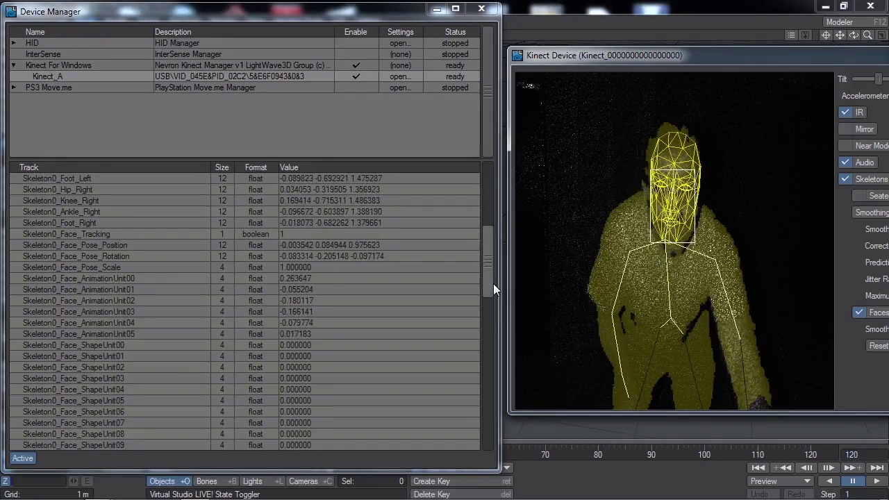
scroll(489, 283, down, 1)
scroll(492, 295, down, 1)
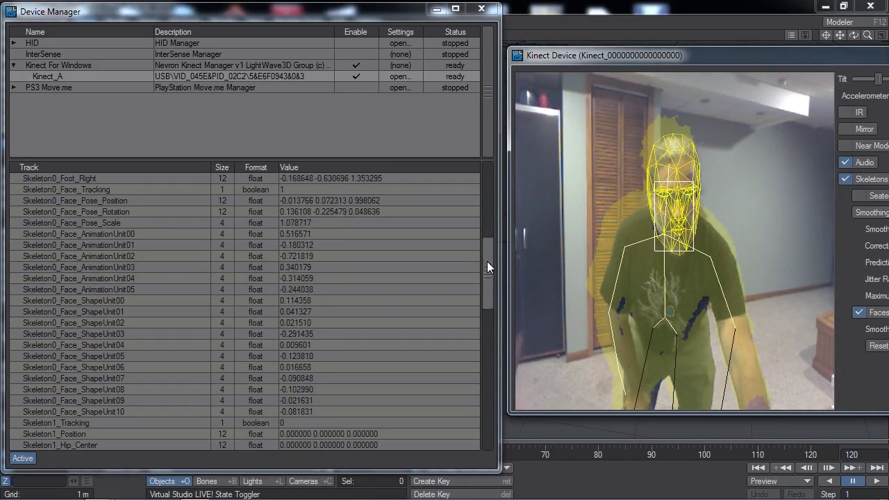
drag(487, 261, 480, 416)
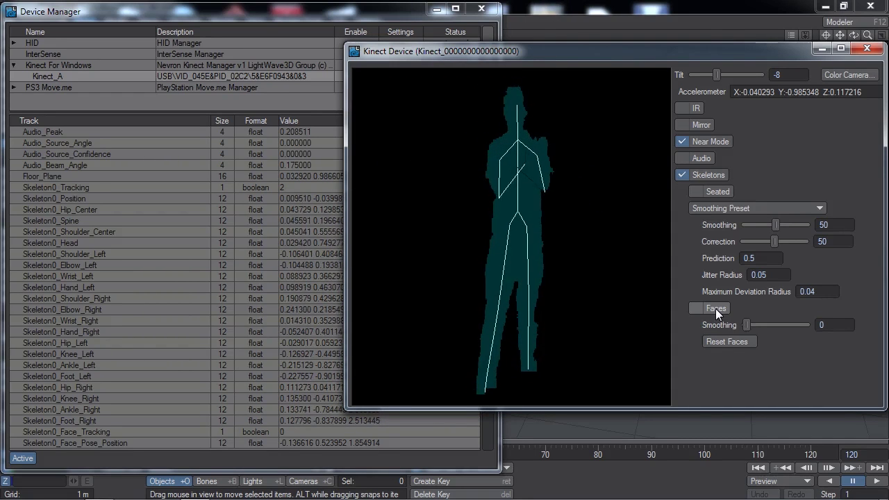
Turn off Near Mode for the Kinect device.
click(710, 141)
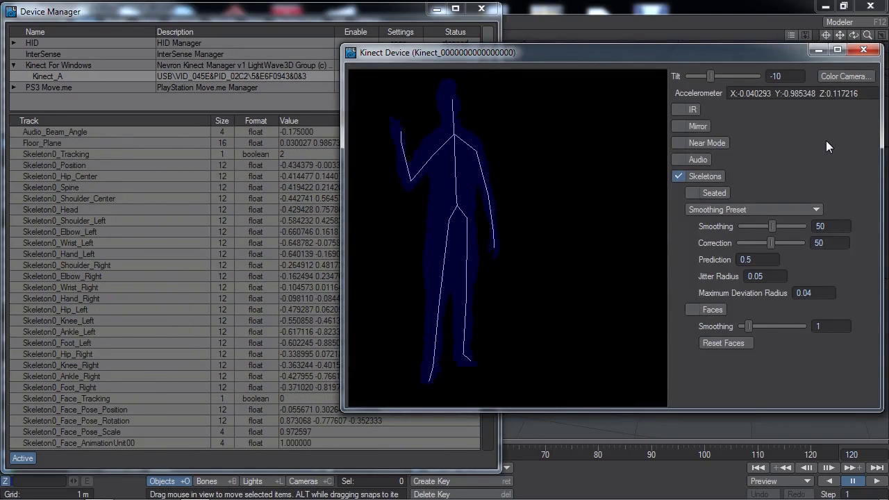